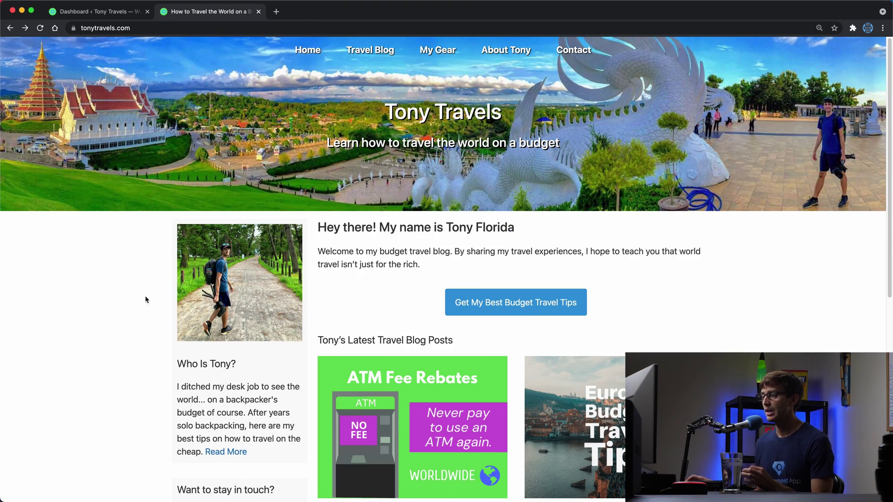
Open the 'How to Get Unlimited ATM Fee Rebates' post from the homepage and scroll through it
scroll(128, 296, "down", 1)
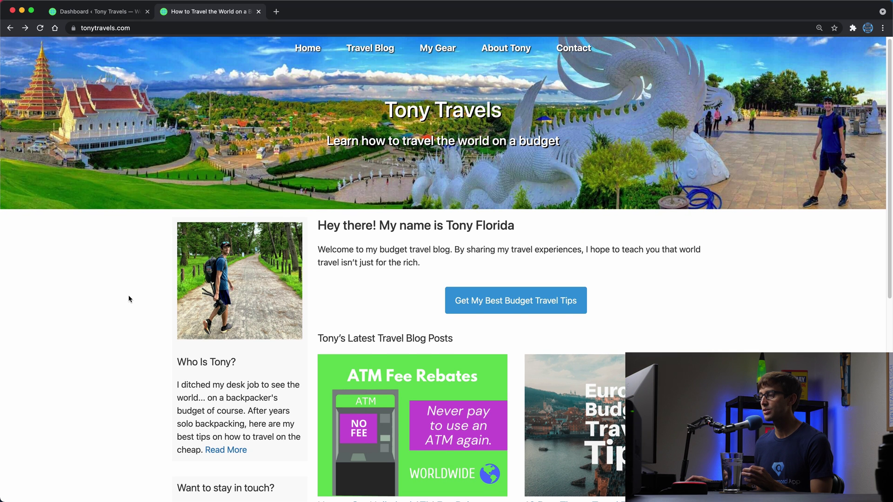
left_click(481, 408)
scroll(445, 406, "down", 4)
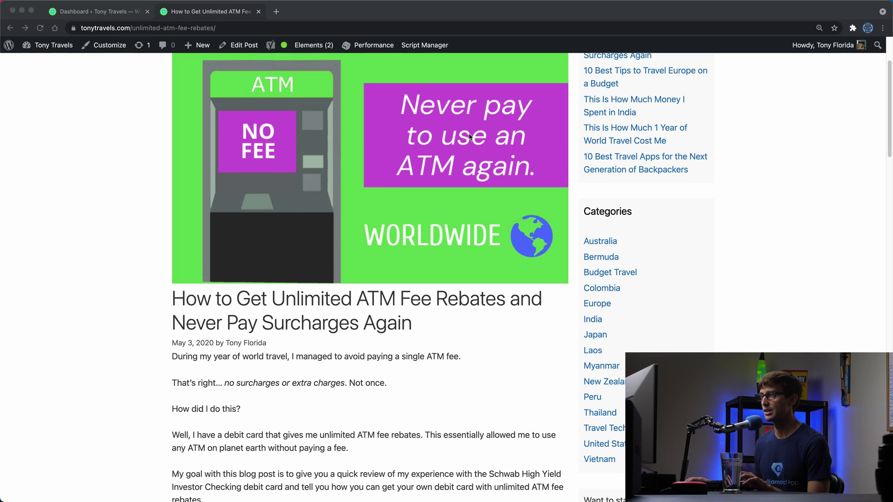
Return to the top of the post and select the site address in the browser
left_click(147, 283)
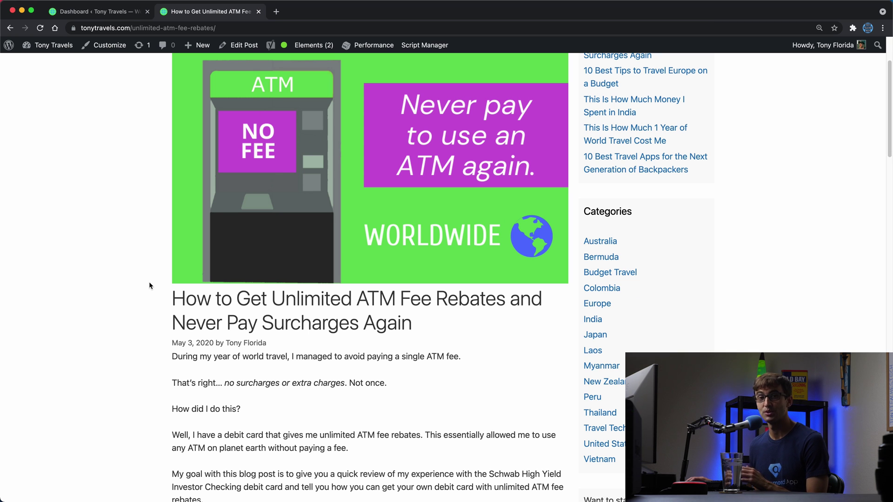
scroll(149, 239, "up", 3)
left_click_drag(132, 28, 313, 59)
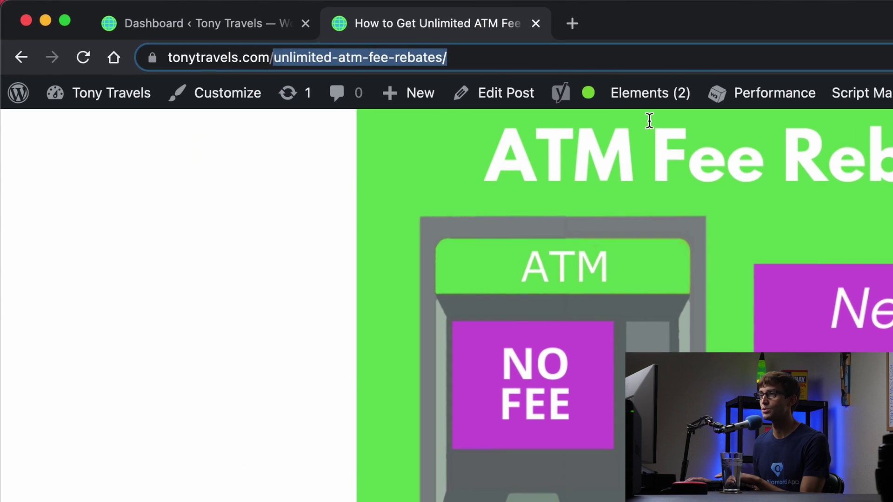
key("BackSpace")
key("BackSpace")
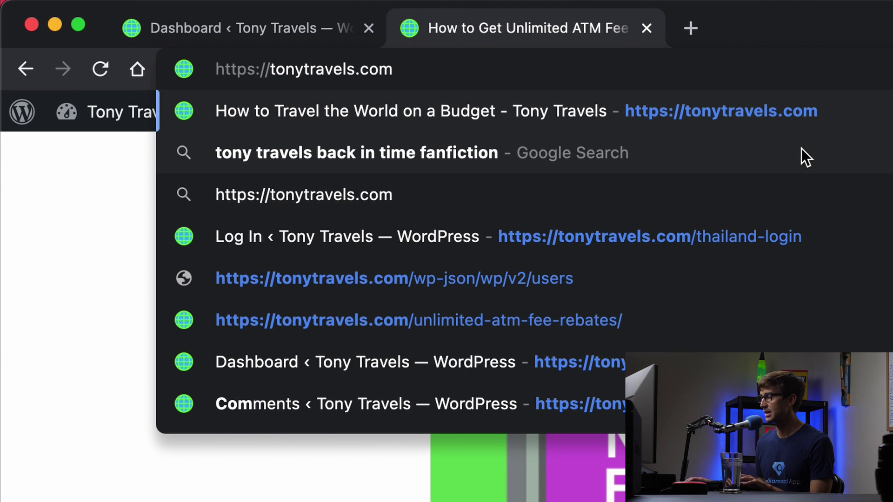
type("/wp-json/wp/v2/users")
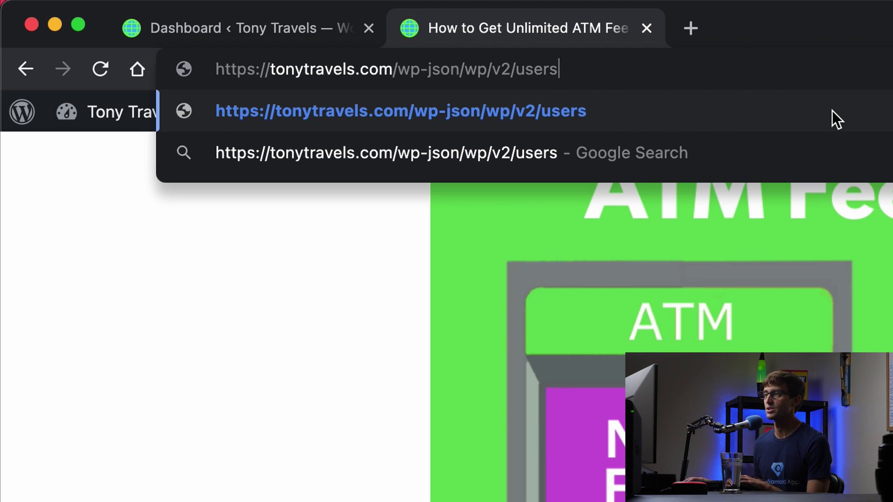
key("Return")
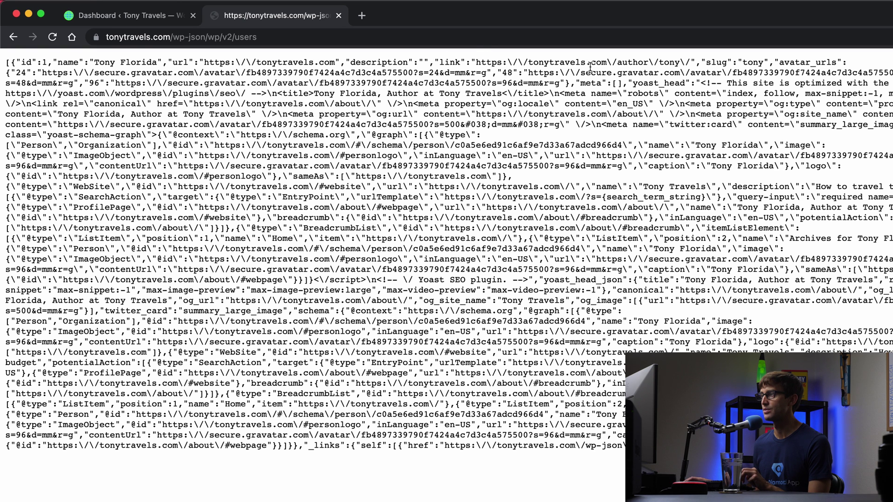
double_click(632, 69)
double_click(619, 60)
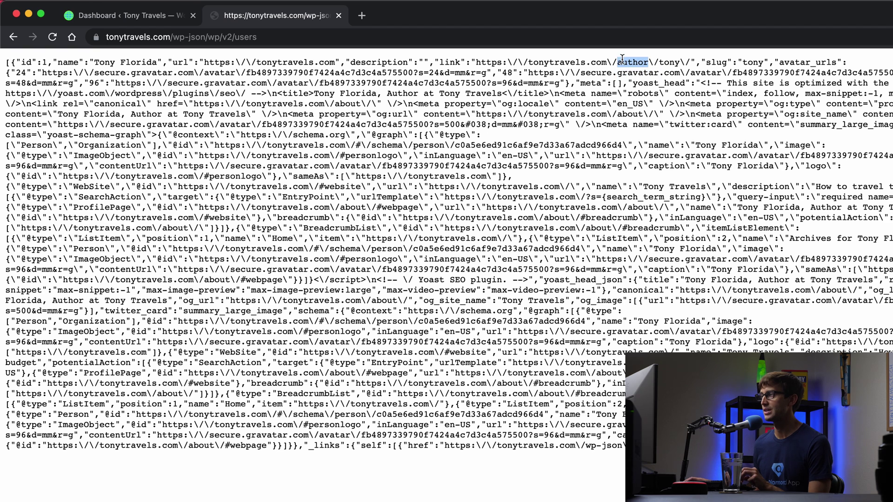
double_click(666, 62)
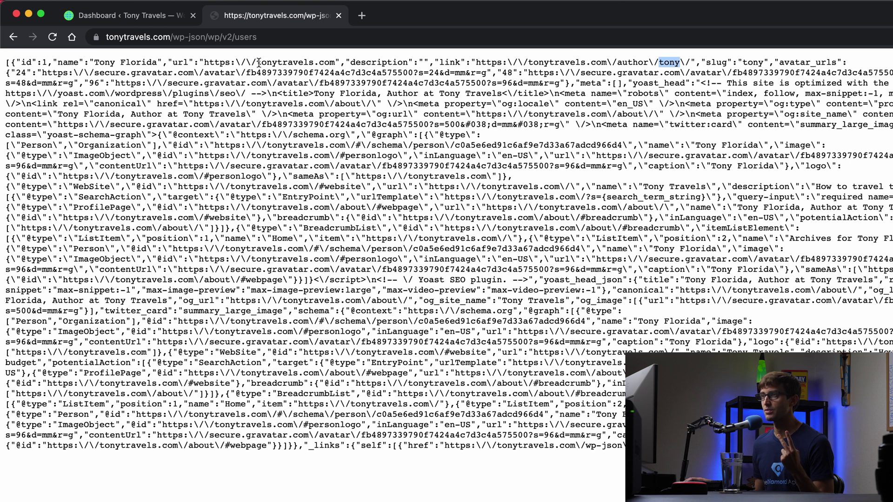
left_click(273, 38)
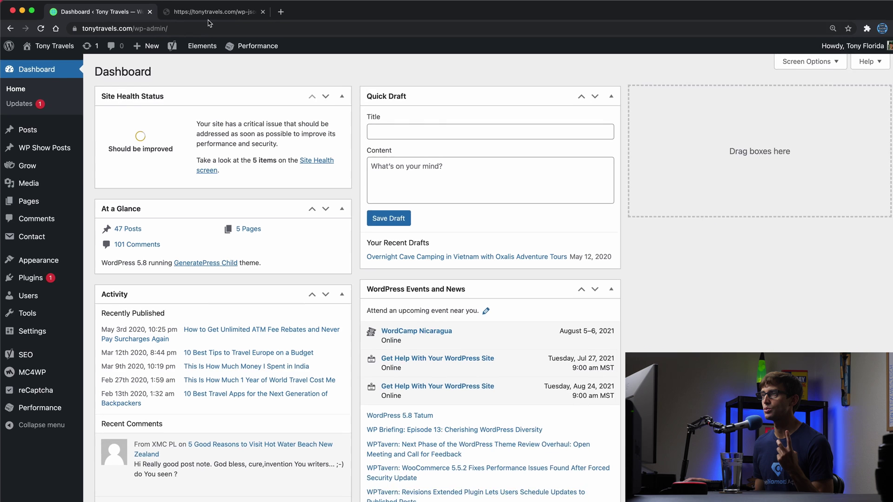
left_click(197, 14)
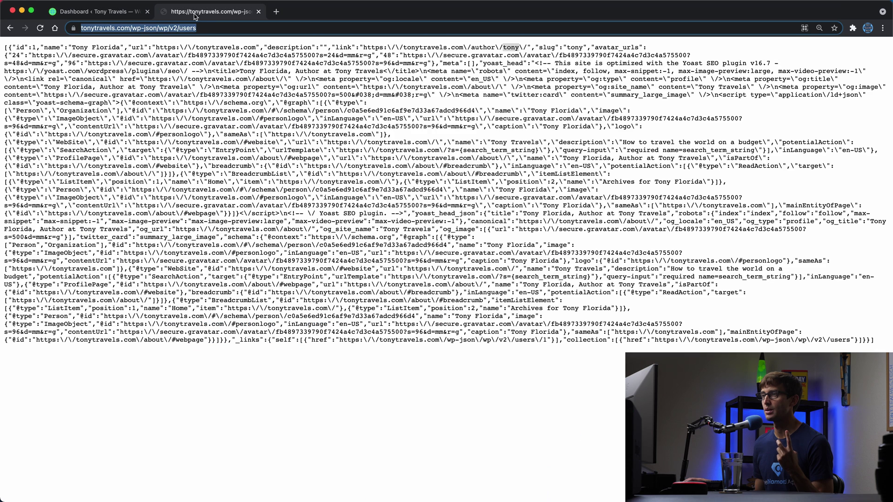
left_click(8, 28)
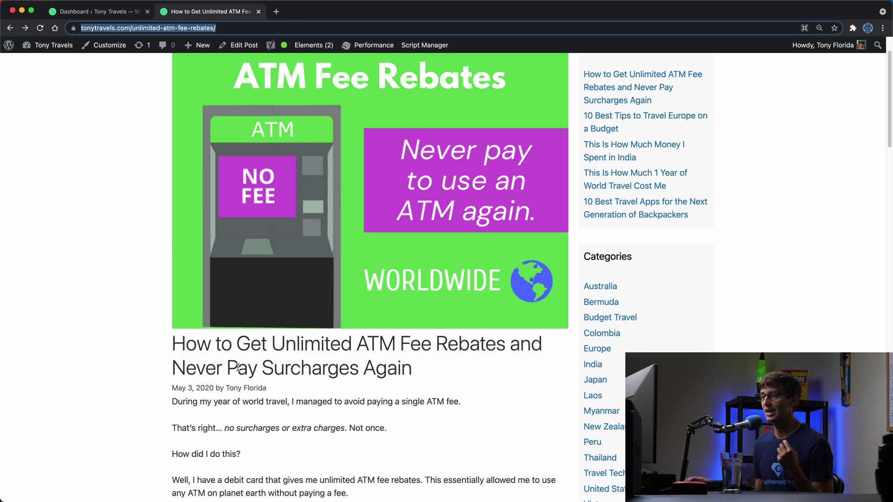
Go from the homepage to the admin Plugins list and scroll down to Perfmatters
left_click(242, 390)
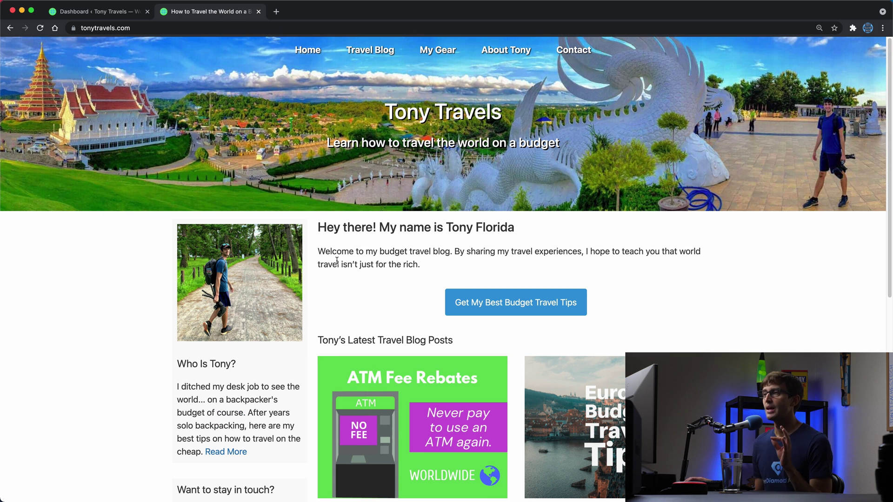
left_click(110, 11)
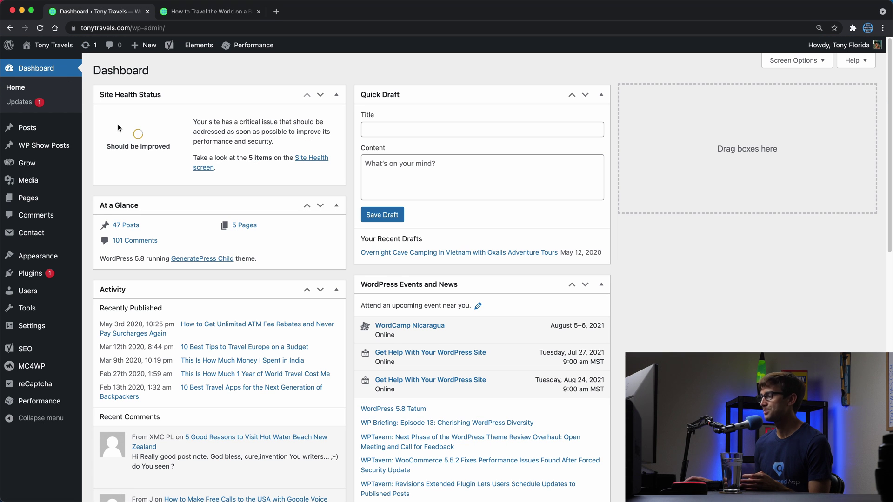
left_click(25, 275)
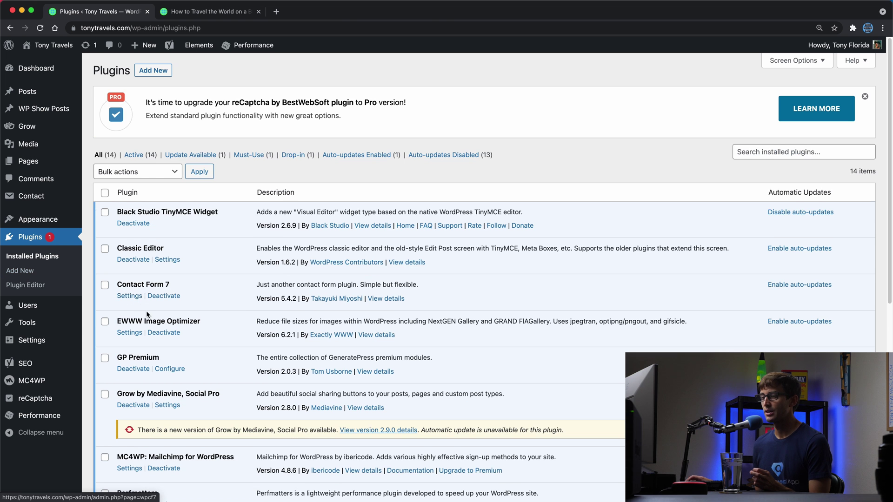
scroll(146, 311, "down", 5)
In Perfmatters settings, keep Disable REST API set to 'Disable for Non-Admins'
left_click(132, 350)
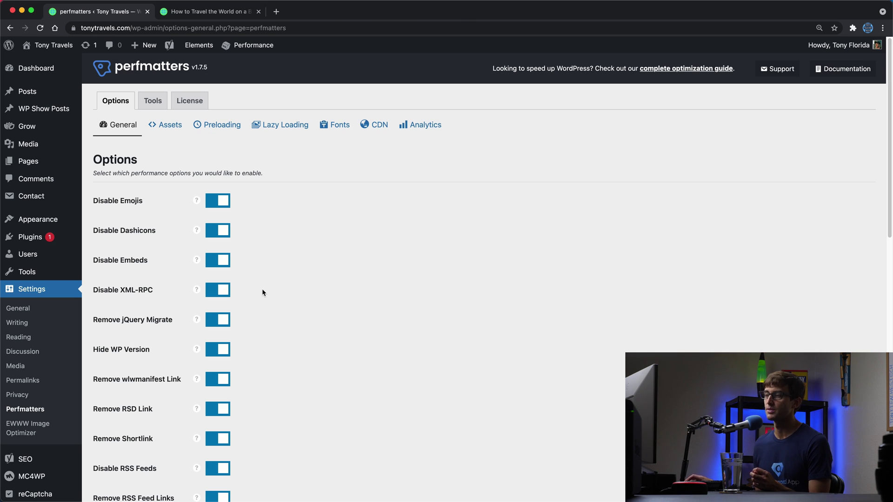
scroll(278, 292, "down", 3)
scroll(279, 293, "down", 5)
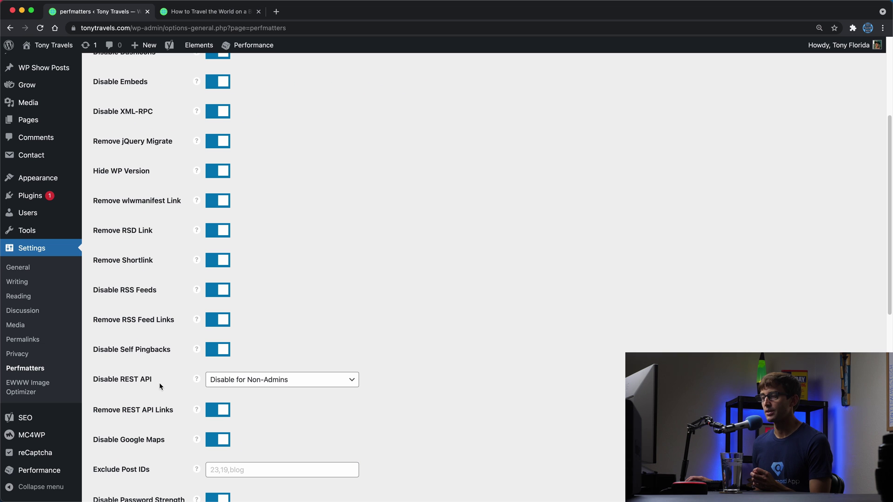
scroll(159, 382, "up", 10)
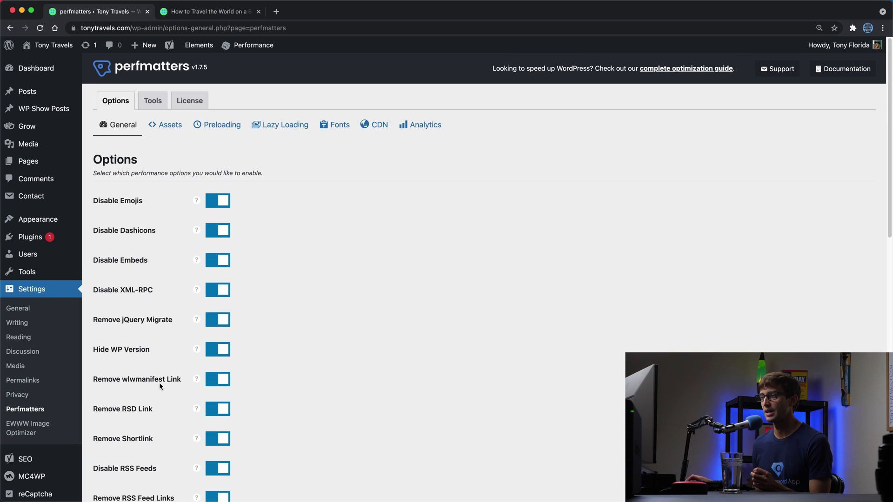
scroll(159, 382, "down", 10)
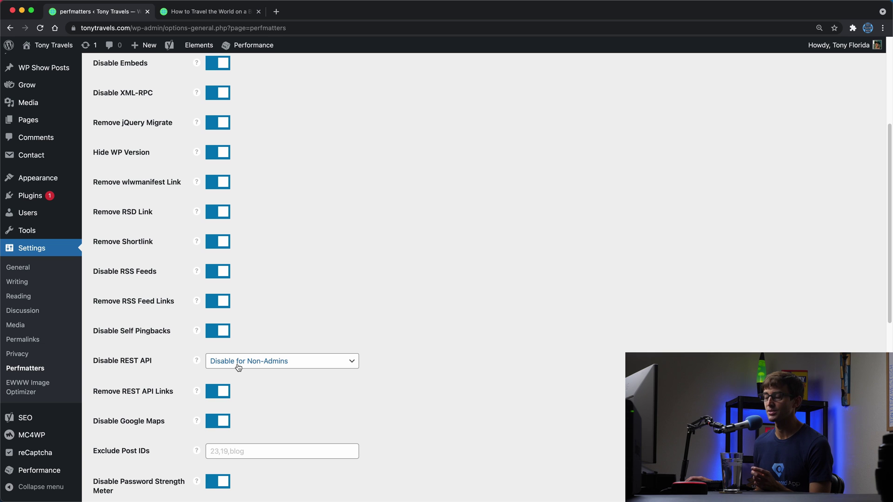
left_click(238, 366)
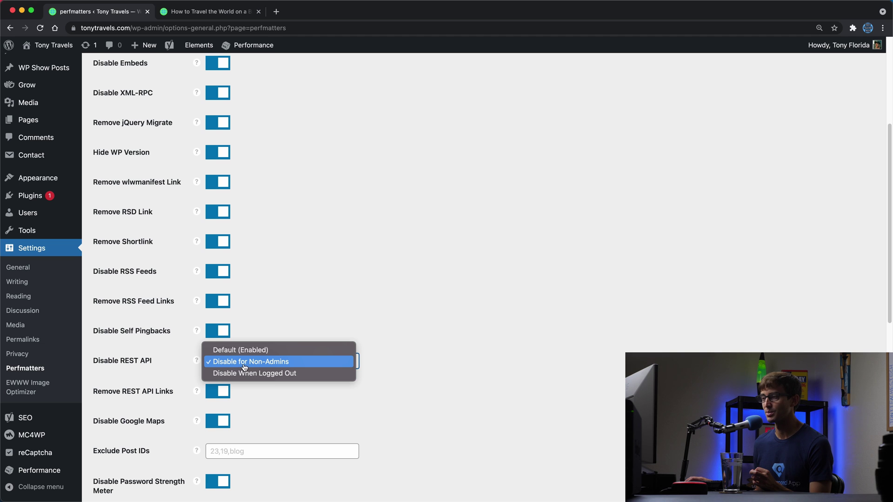
left_click(393, 366)
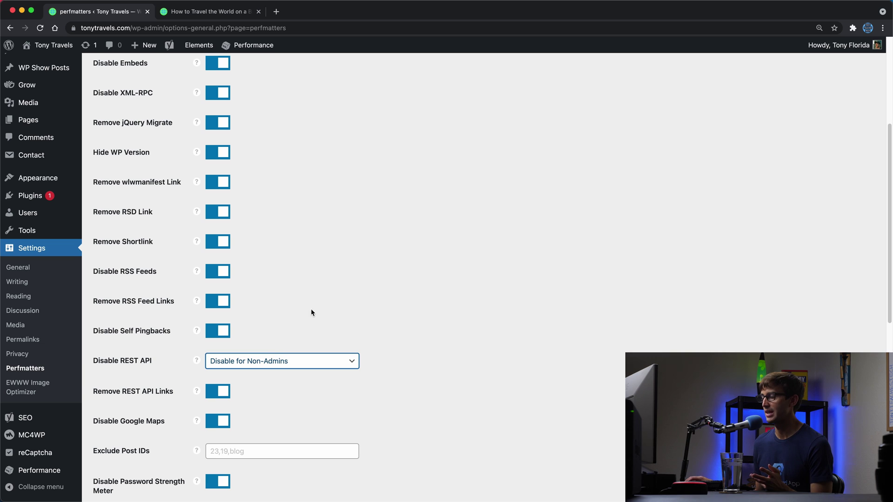
Open a Chrome Guest window and enter tonytravels.com, ready to add the users endpoint
left_click(868, 29)
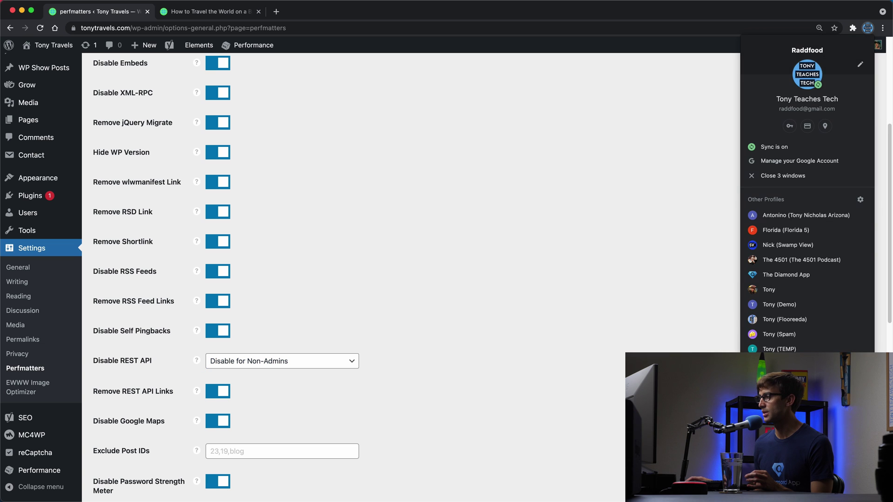
left_click(748, 351)
type("tonyta")
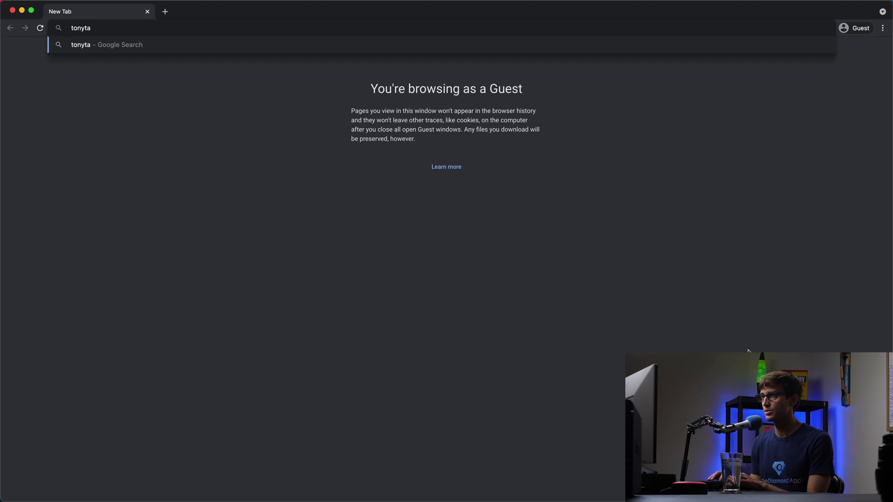
key("BackSpace")
type("ravels.com")
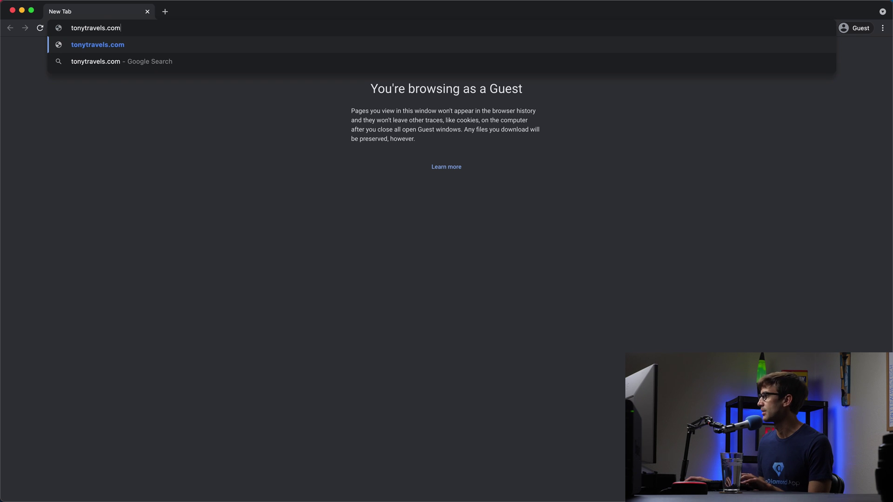
left_click(146, 26)
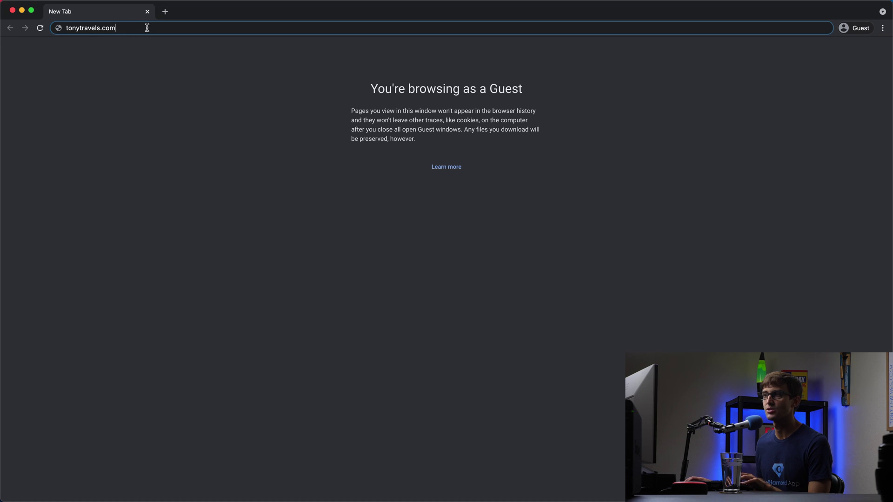
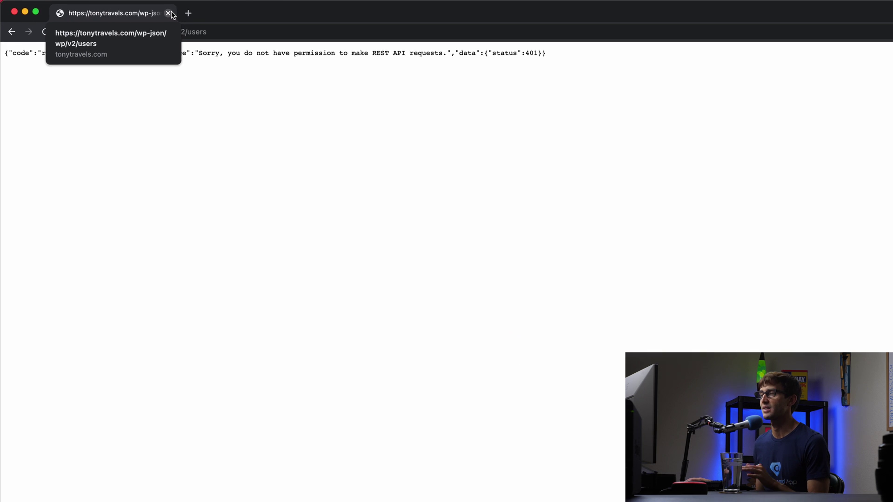
Close the wp-json error tab and open the unlimited ATM fee rebates blog post
left_click(169, 13)
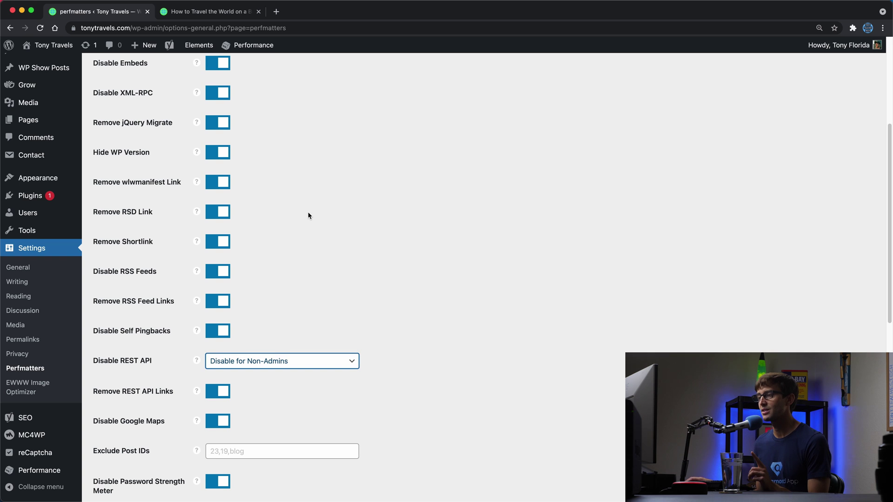
scroll(309, 216, "up", 3)
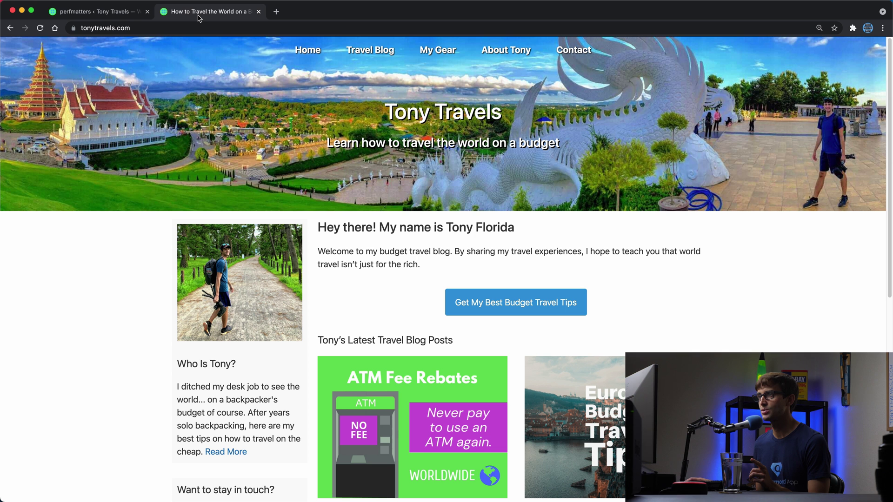
scroll(236, 288, "down", 3)
left_click(423, 287)
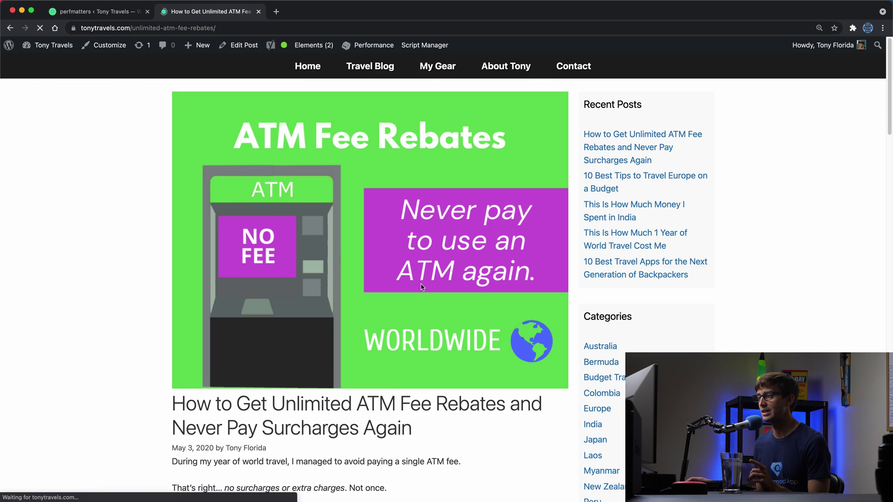
scroll(268, 441, "down", 1)
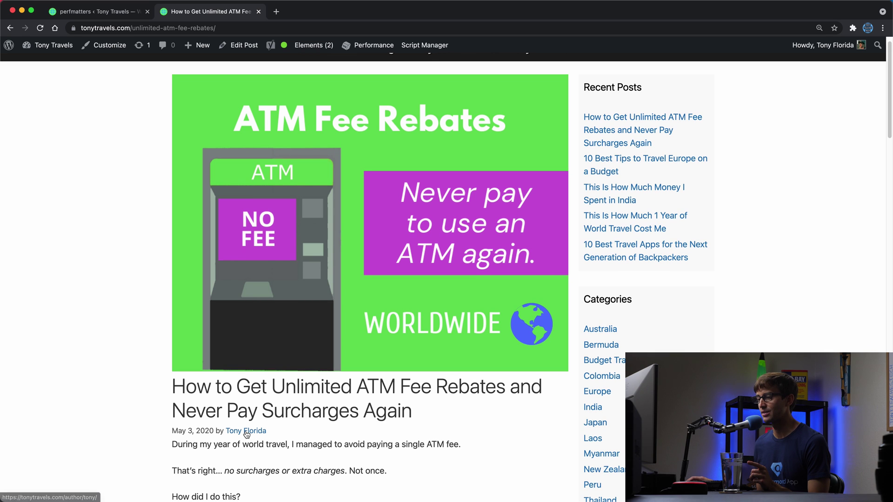
Open Appearance > Theme Editor with GeneratePress Child kept as the edited theme
left_click(93, 11)
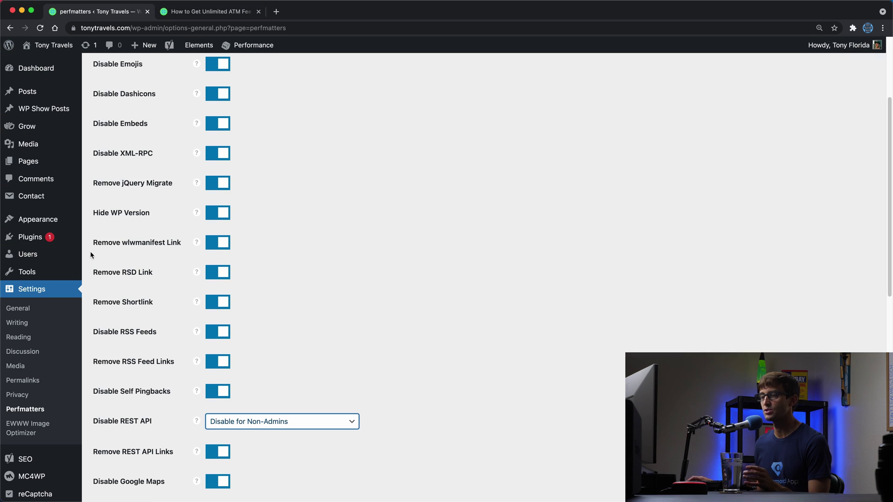
mouse_move(53, 217)
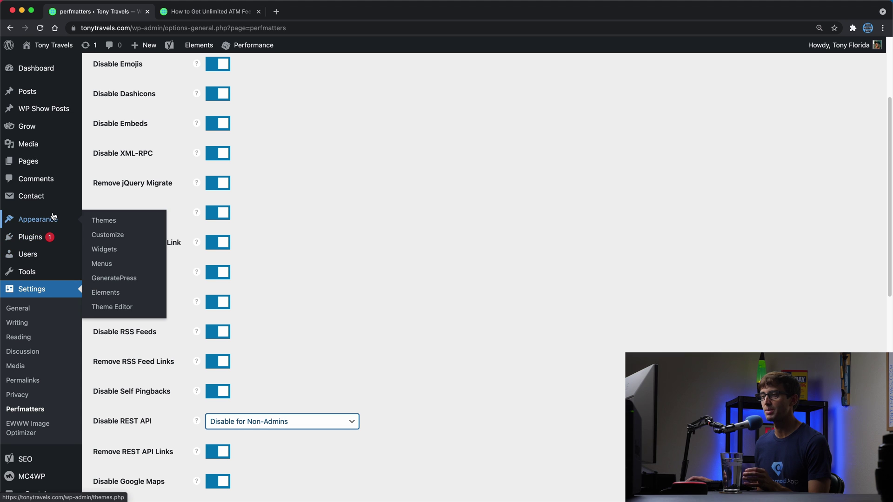
left_click(133, 307)
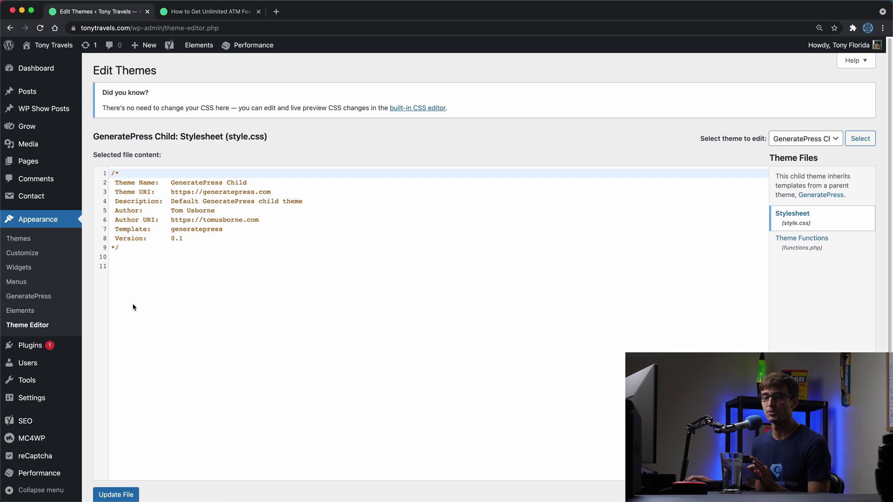
left_click(821, 140)
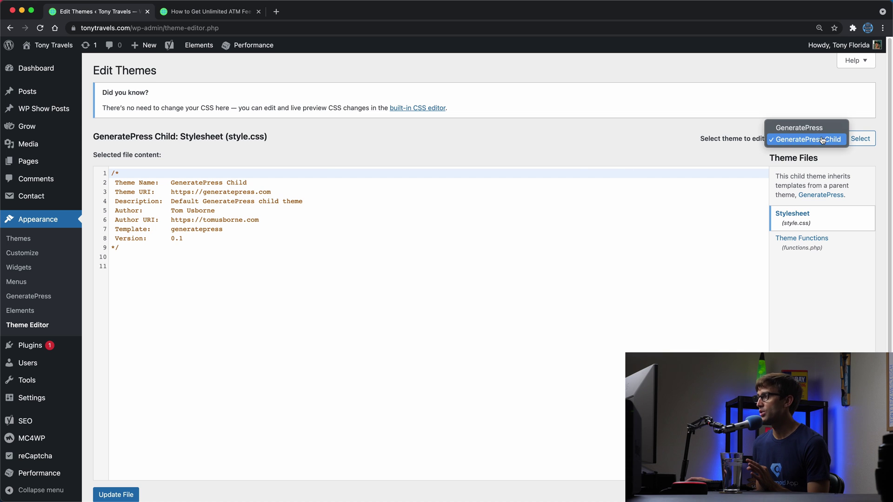
left_click(740, 142)
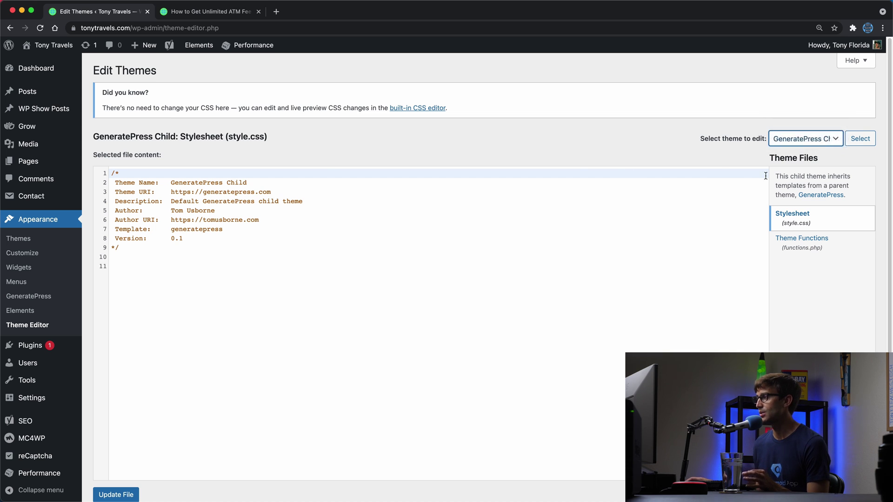
Paste the author_link filter code below the last function in functions.php
left_click(816, 238)
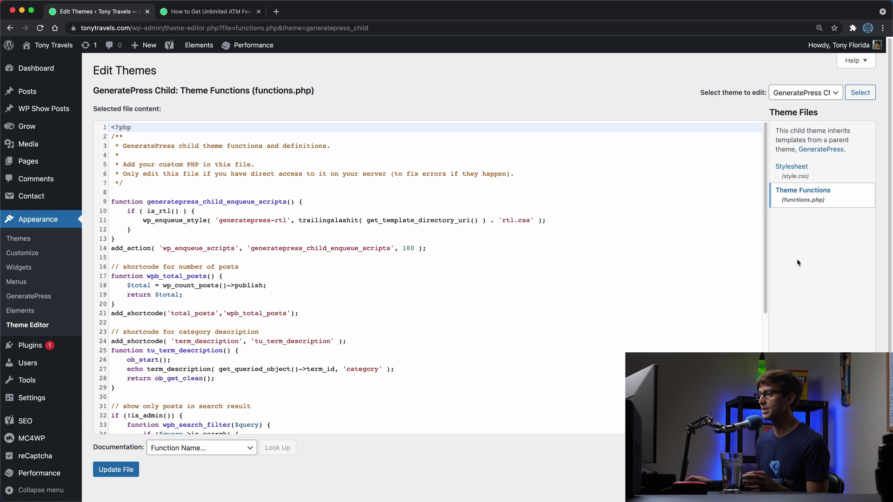
scroll(446, 272, "down", 10)
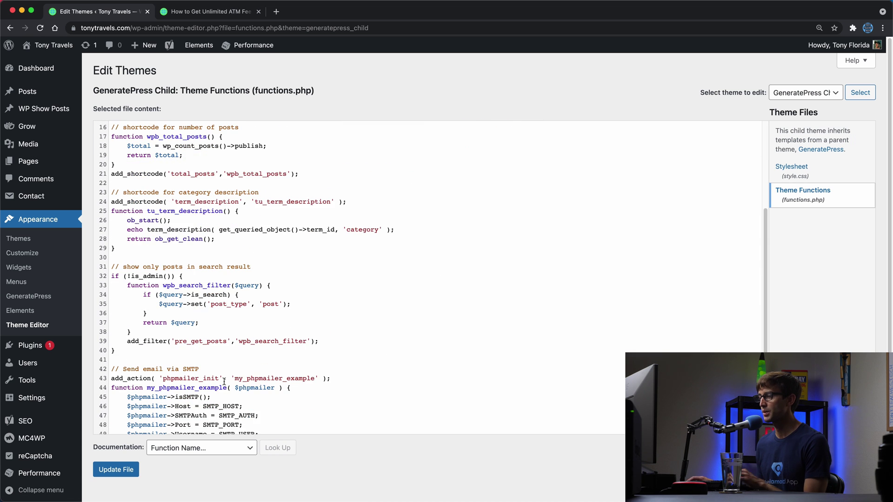
left_click(182, 431)
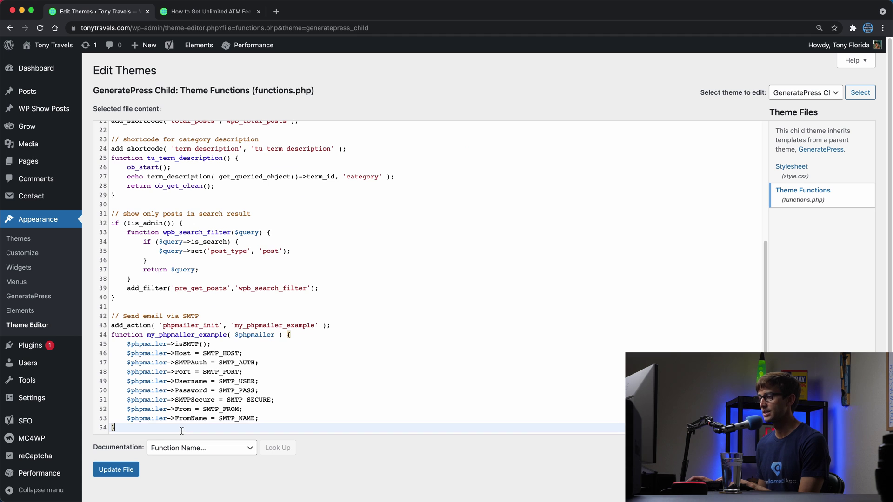
key("Return")
key("Return")
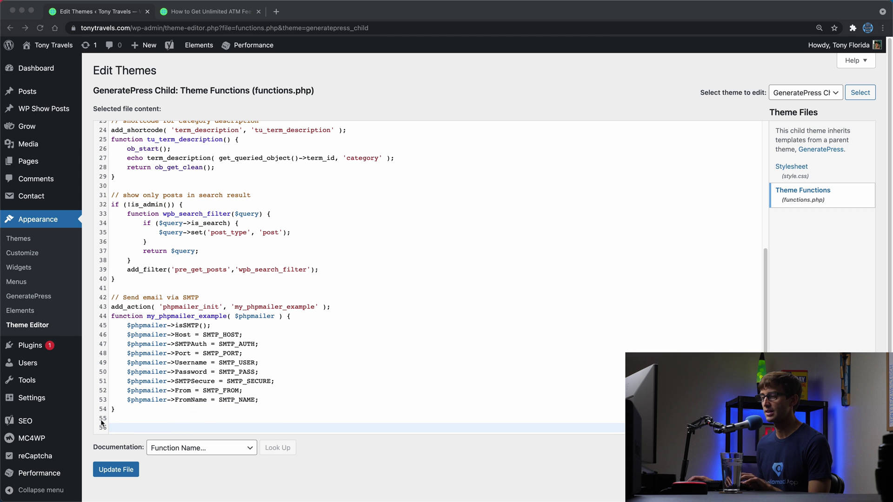
type("// Link author name to about page add_filter( 'author_link', 'my_author_link' ); function my_author_link() {     return home_url( 'about/' ); }")
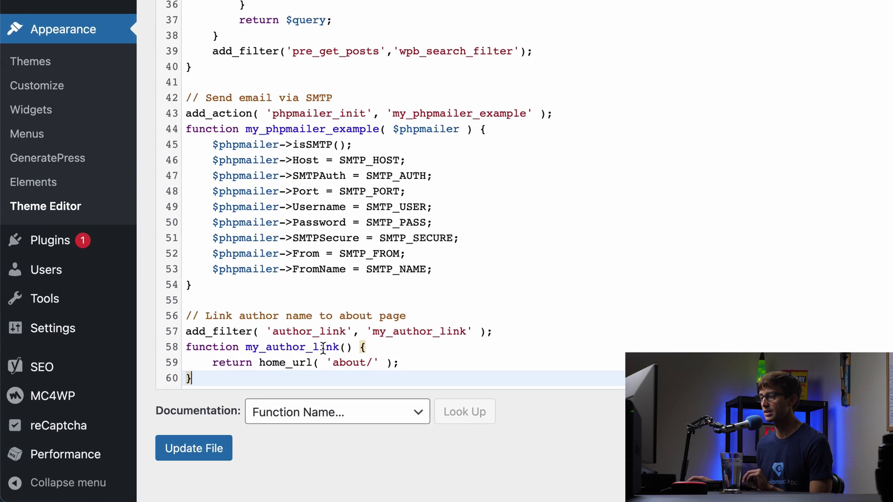
Review the pasted my_author_link function, its author_link hook and the about/ path
double_click(275, 343)
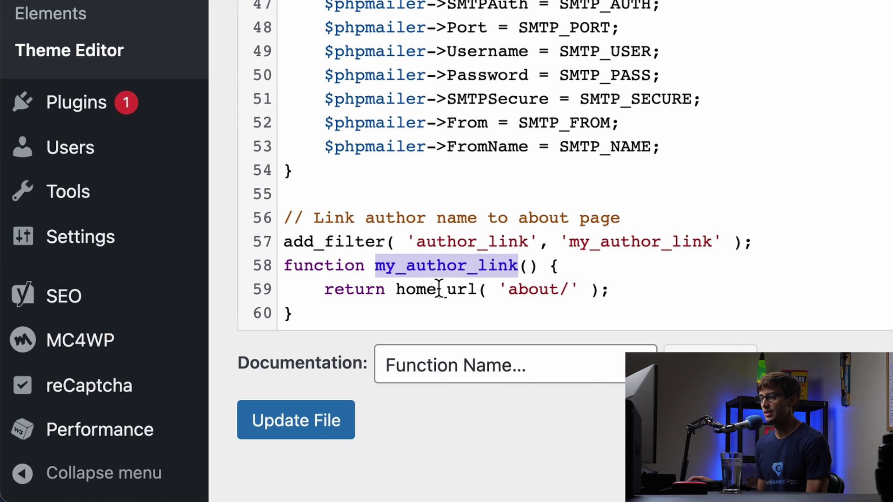
left_click_drag(508, 291, 566, 297)
left_click(627, 242)
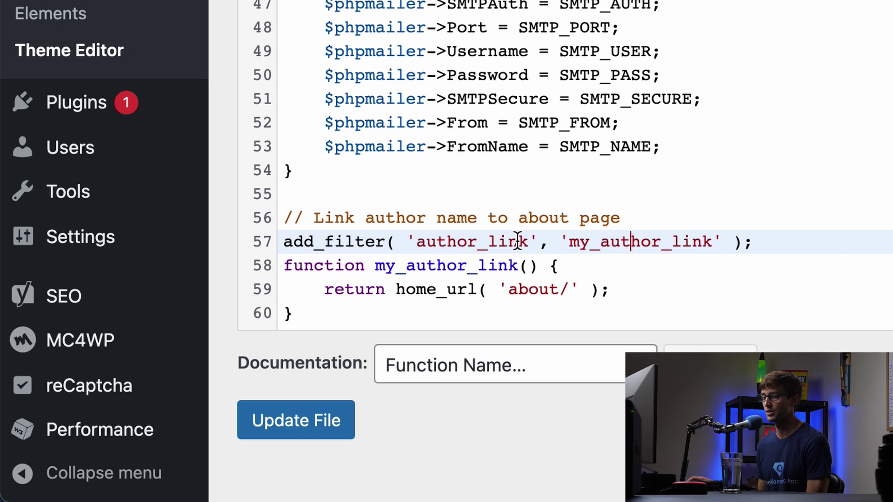
double_click(456, 242)
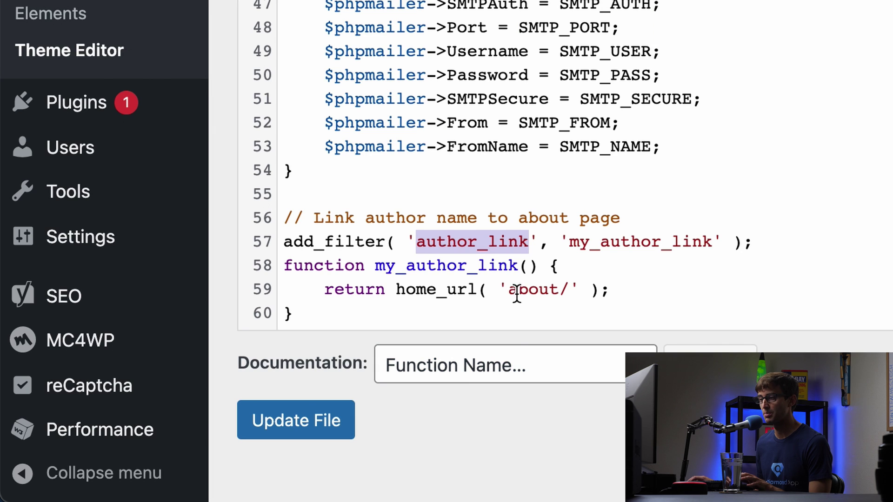
double_click(516, 290)
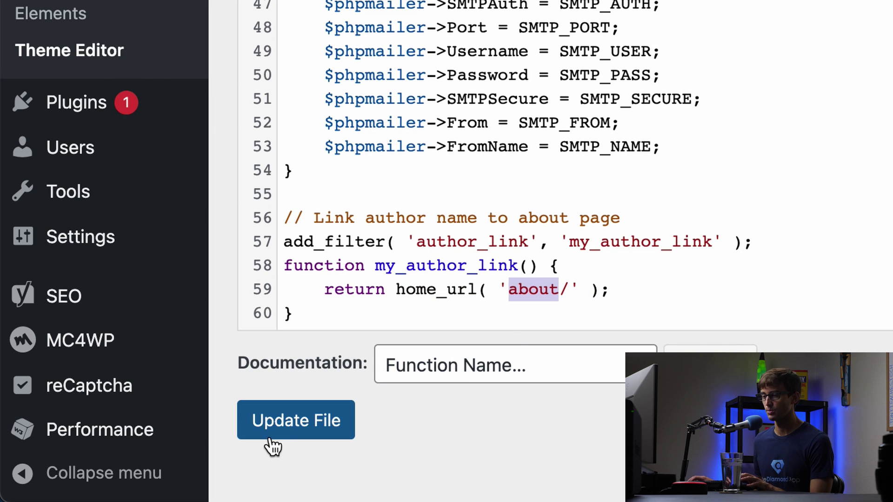
Save functions.php and follow the post's author link to the About page
left_click(293, 429)
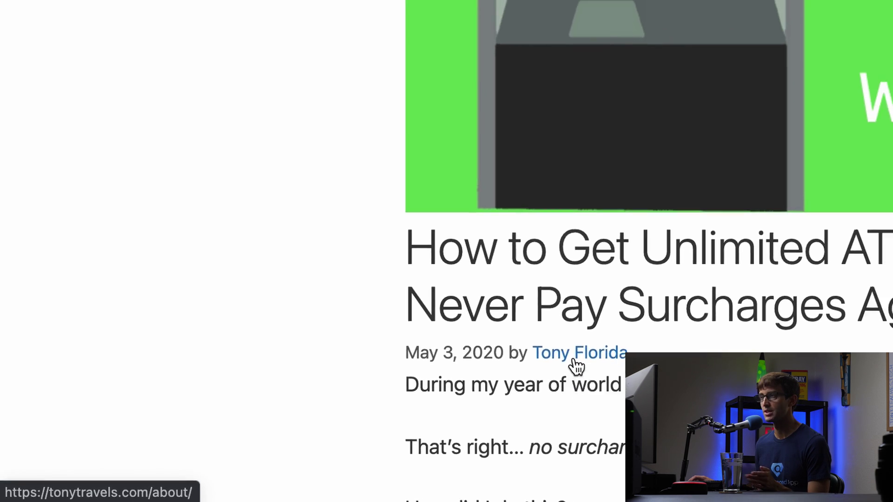
left_click(498, 384)
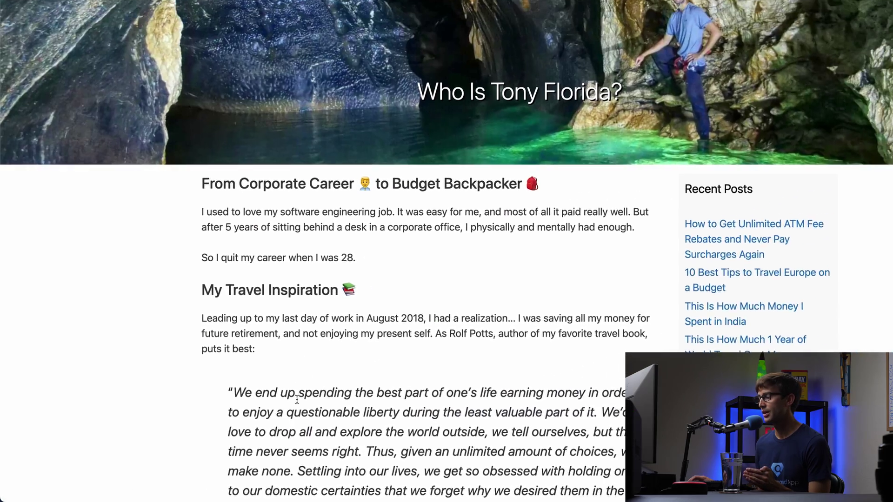